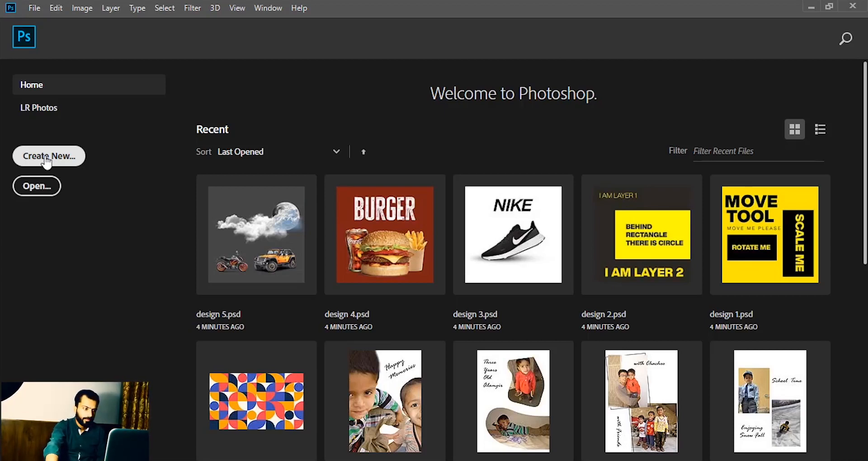
Start a new document and go through its width, height and resolution settings
{"action": "left_click", "coordinate": [46, 161]}
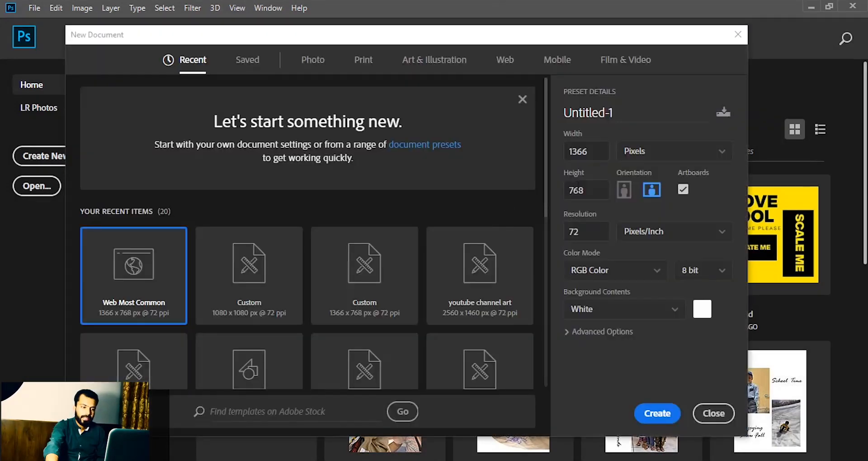
{"action": "left_click", "coordinate": [572, 152]}
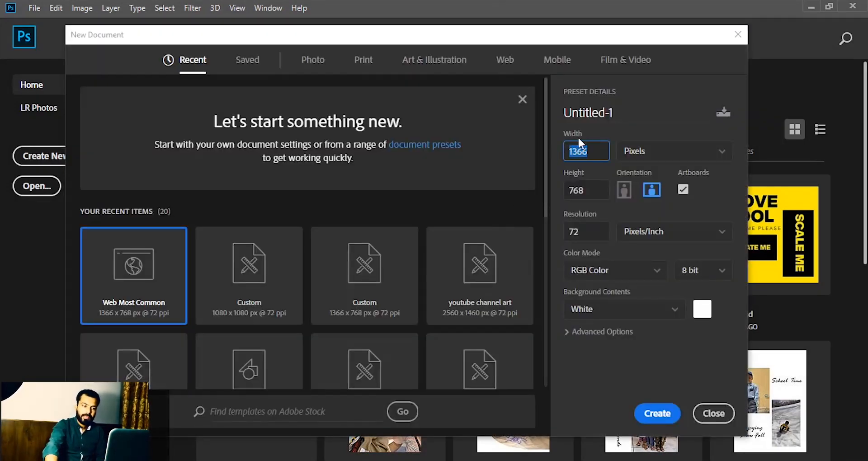
{"action": "left_click", "coordinate": [591, 192]}
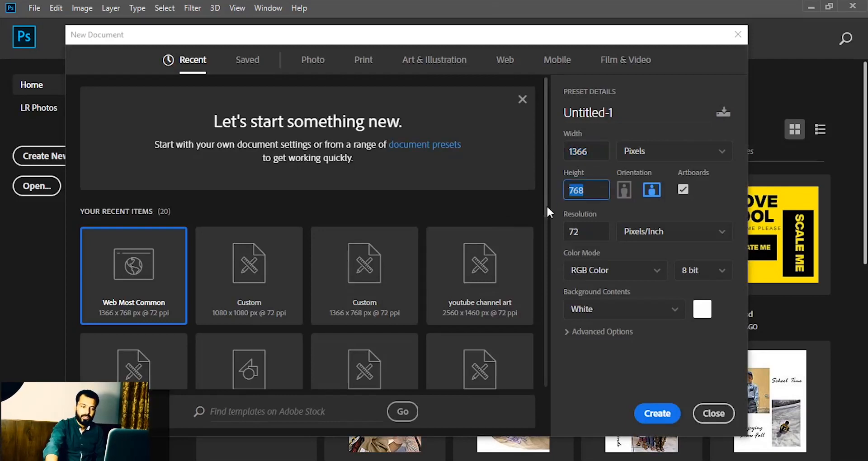
{"action": "left_click", "coordinate": [565, 232]}
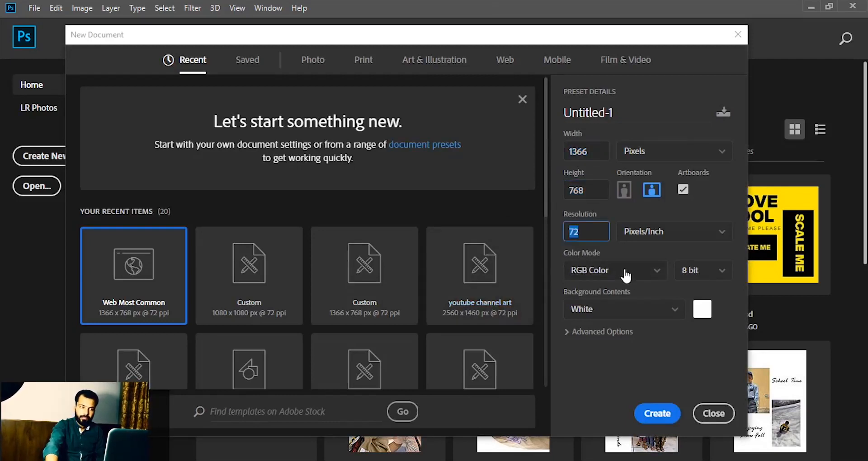
{"action": "left_click", "coordinate": [580, 152]}
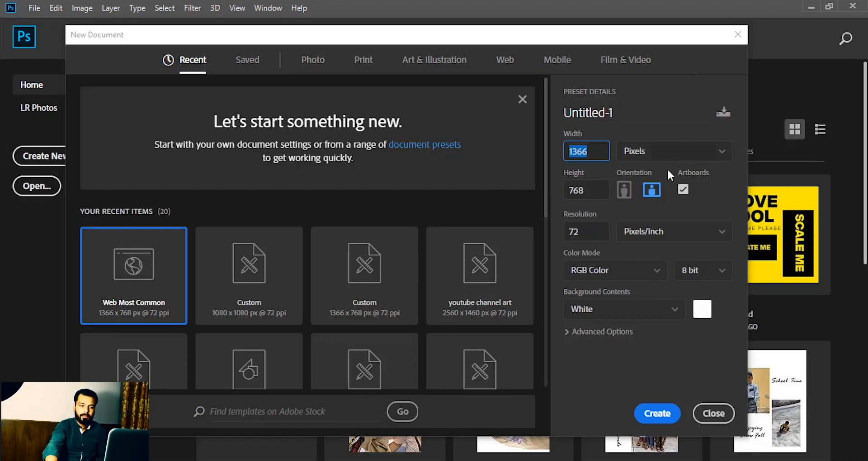
Switch the new document's orientation to portrait and back to landscape, trying it twice
{"action": "left_click", "coordinate": [653, 191]}
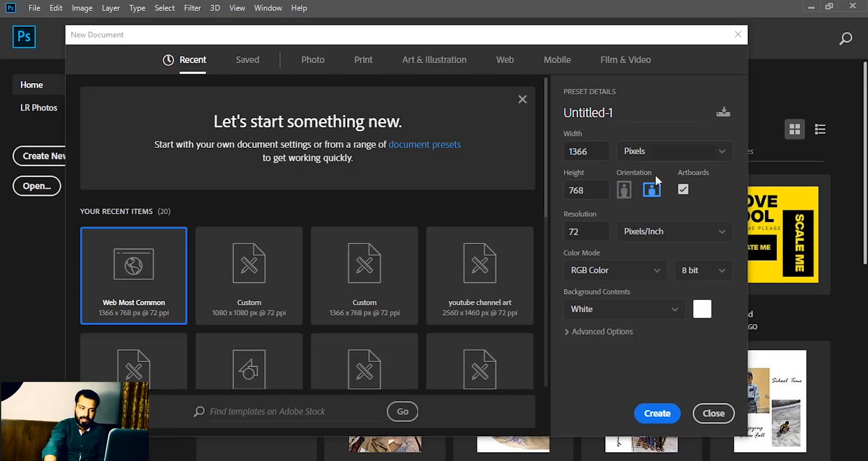
{"action": "left_click", "coordinate": [626, 191]}
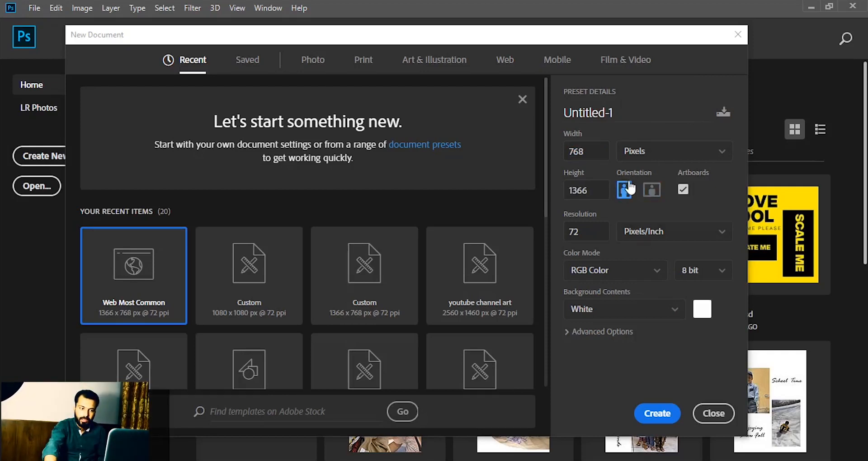
{"action": "left_click", "coordinate": [650, 193]}
{"action": "left_click", "coordinate": [626, 192]}
{"action": "left_click", "coordinate": [650, 193]}
Create the landscape document at 1366 x 768 pixels, 72 pixels/inch in RGB Color, and collapse the Character panel
{"action": "left_click", "coordinate": [566, 153]}
{"action": "key", "text": "Tab"}
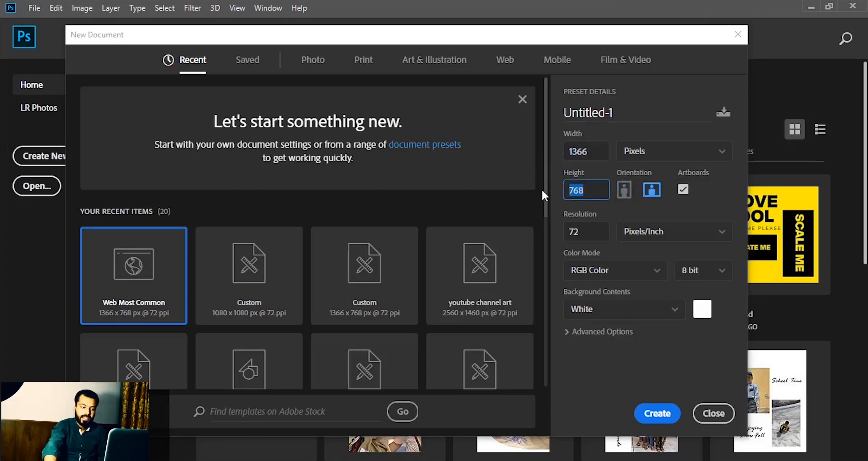
{"action": "key", "text": "Tab"}
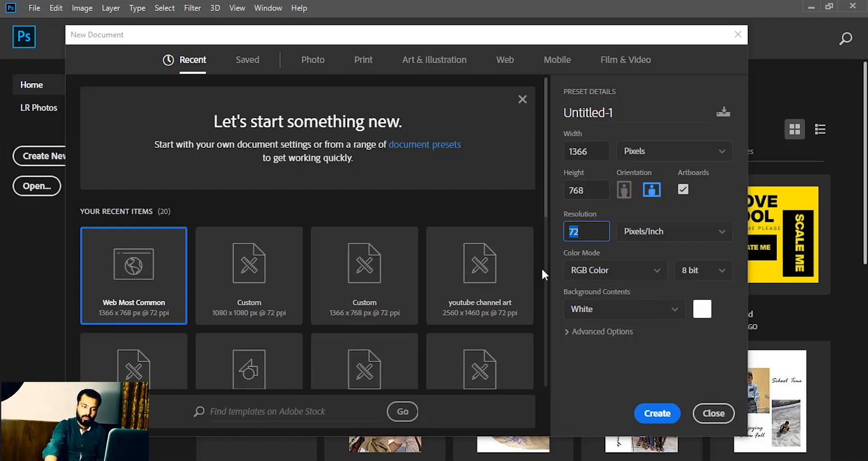
{"action": "left_click", "coordinate": [614, 275]}
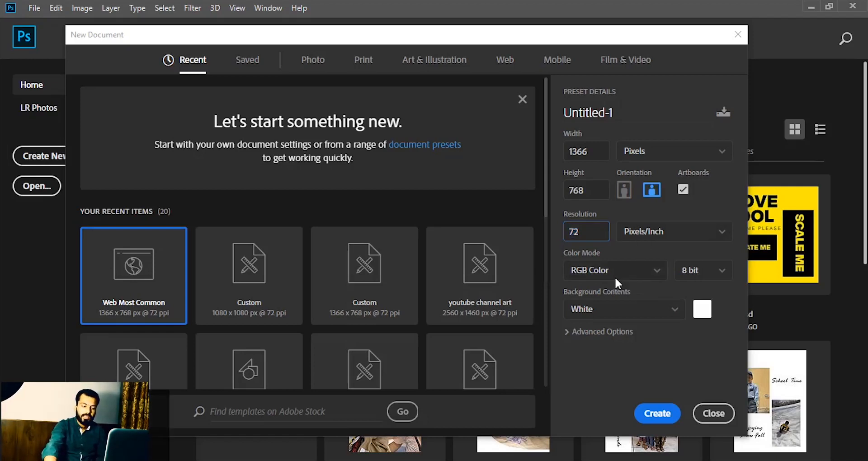
{"action": "left_click", "coordinate": [614, 276]}
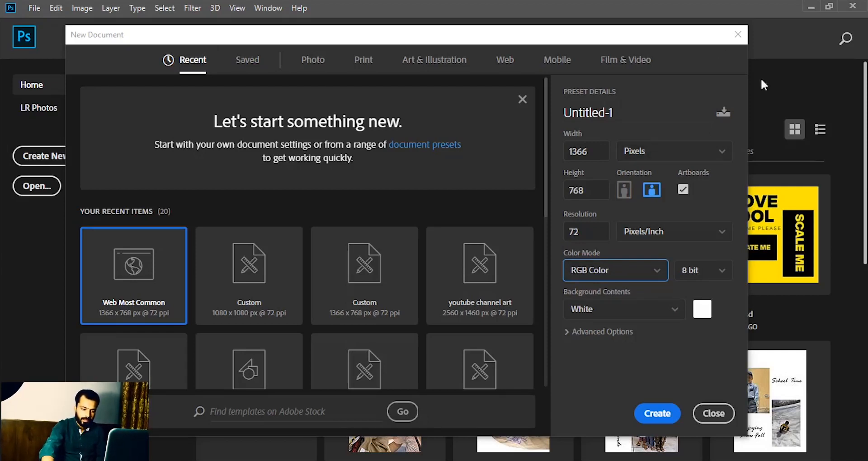
{"action": "left_click", "coordinate": [654, 414]}
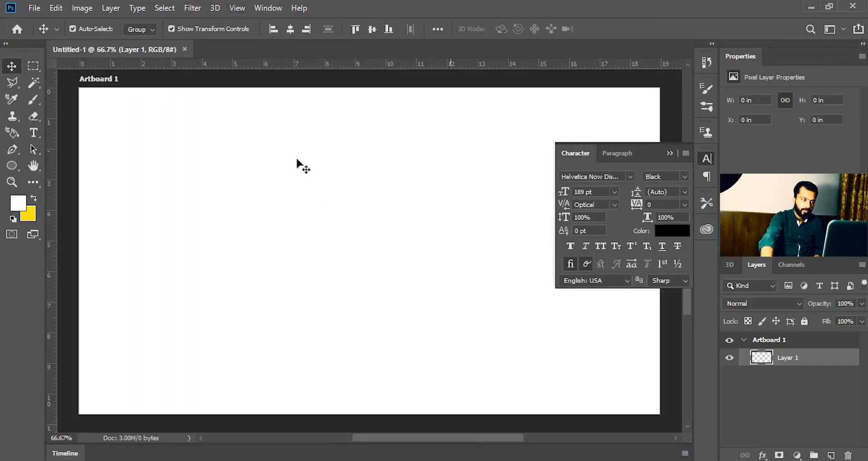
{"action": "left_click", "coordinate": [669, 153]}
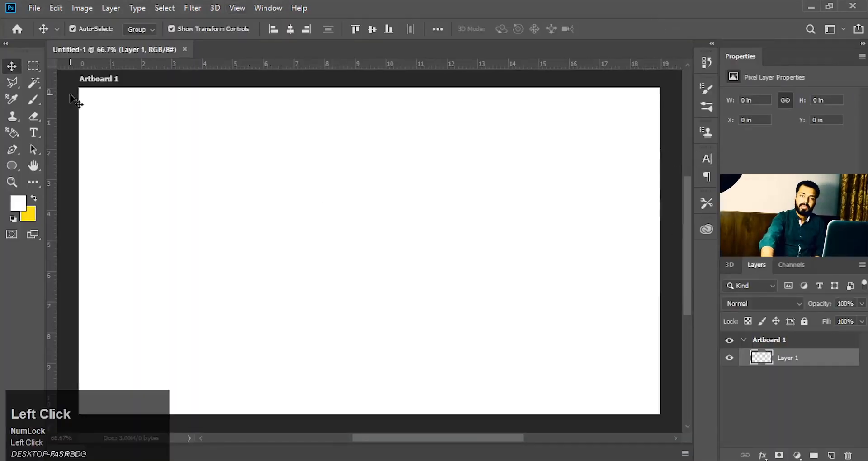
Open the files design 1 to design 5 from the PS class 1 folder and close the blank Untitled-1 document
{"action": "left_click", "coordinate": [34, 9]}
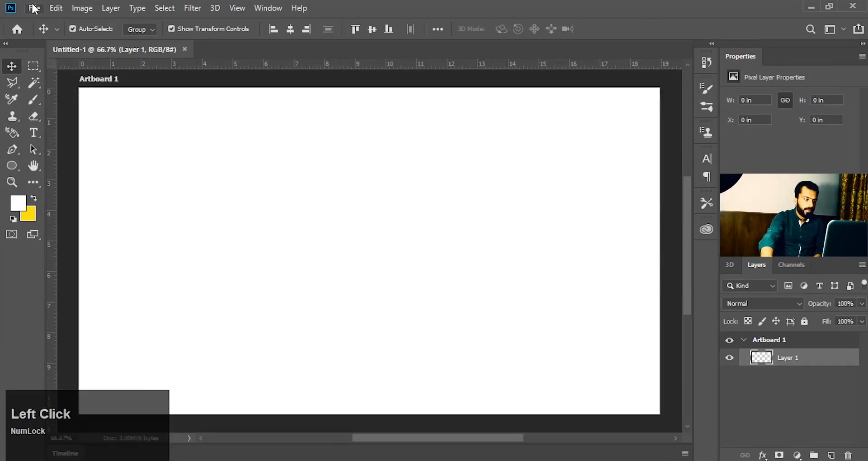
{"action": "left_click", "coordinate": [34, 31]}
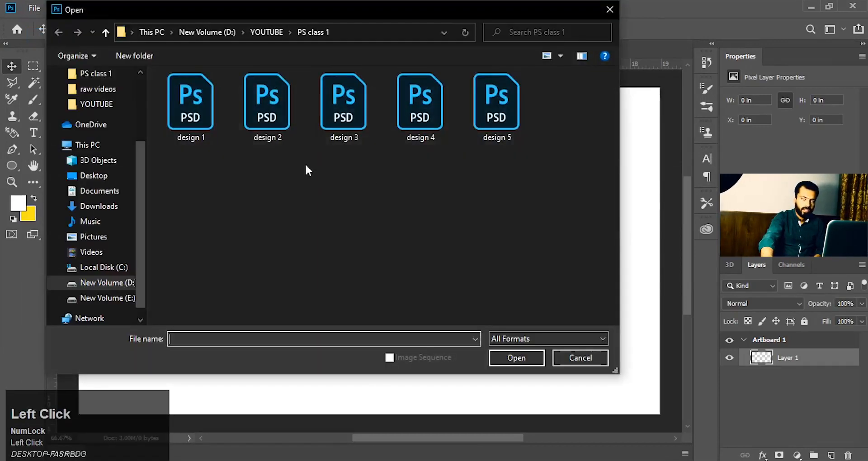
{"action": "left_click_drag", "start_coordinate": [538, 206], "coordinate": [163, 97]}
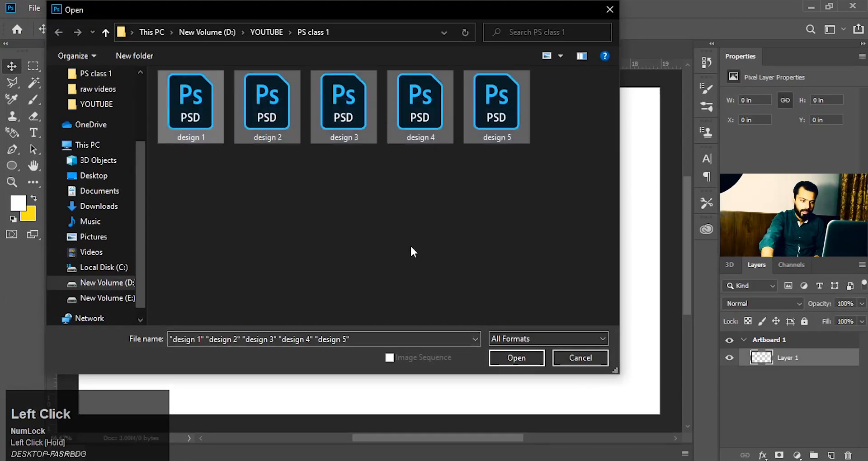
{"action": "left_click", "coordinate": [516, 358]}
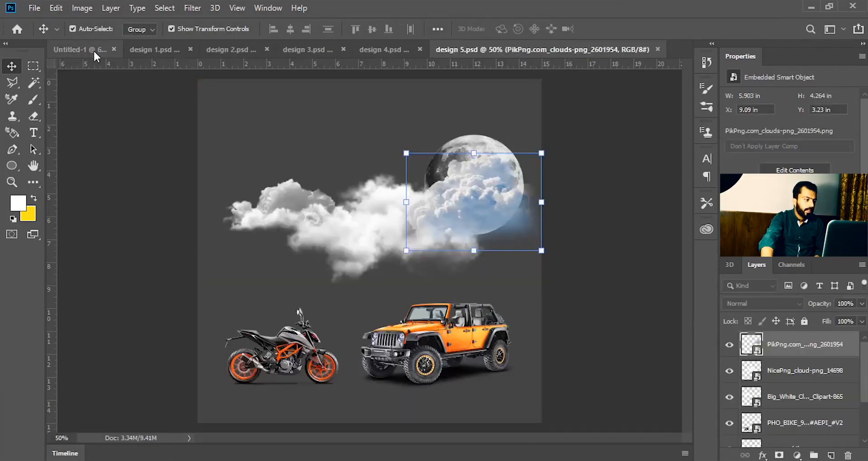
{"action": "left_click", "coordinate": [111, 50]}
{"action": "left_click", "coordinate": [106, 50]}
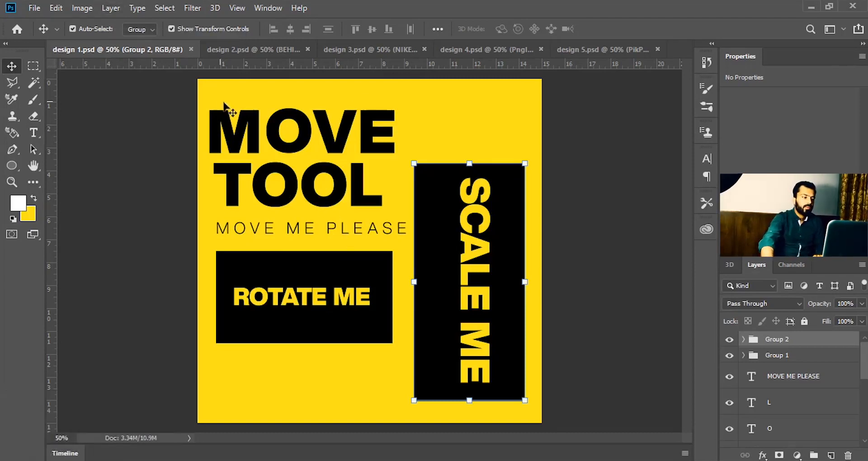
Select the letter M of MOVE and turn Show Transform Controls off and on again
{"action": "left_click", "coordinate": [252, 131]}
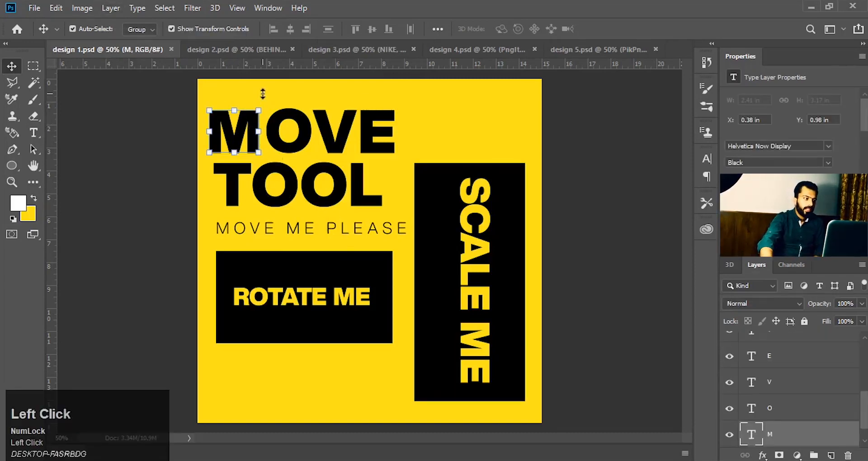
{"action": "left_click", "coordinate": [171, 30]}
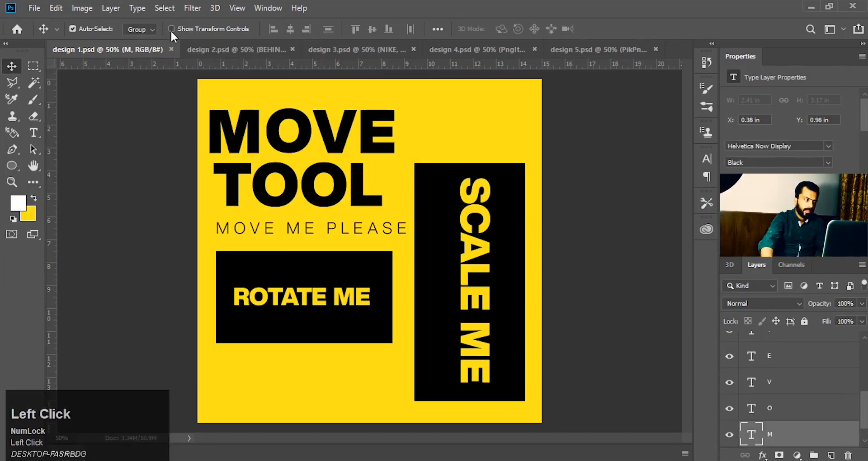
{"action": "left_click", "coordinate": [171, 29]}
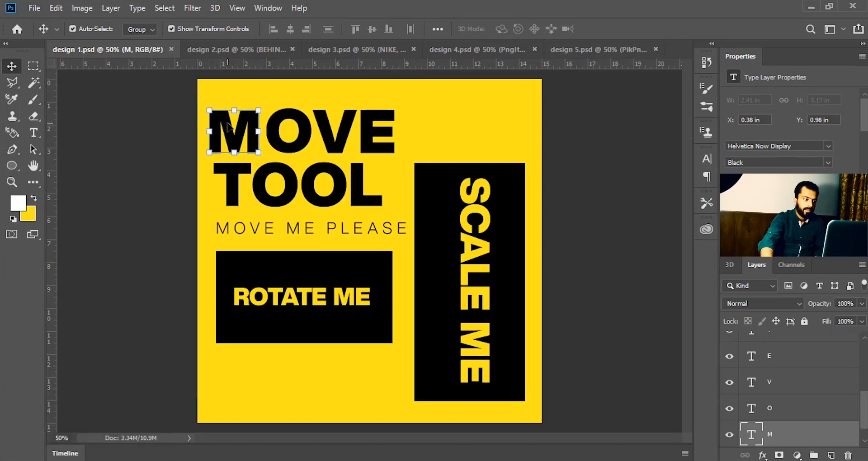
Spread the letters of MOVE along the canvas top: M into the left corner, O far right, V and E between them
{"action": "left_click_drag", "start_coordinate": [230, 126], "coordinate": [221, 109]}
{"action": "left_click", "coordinate": [285, 123]}
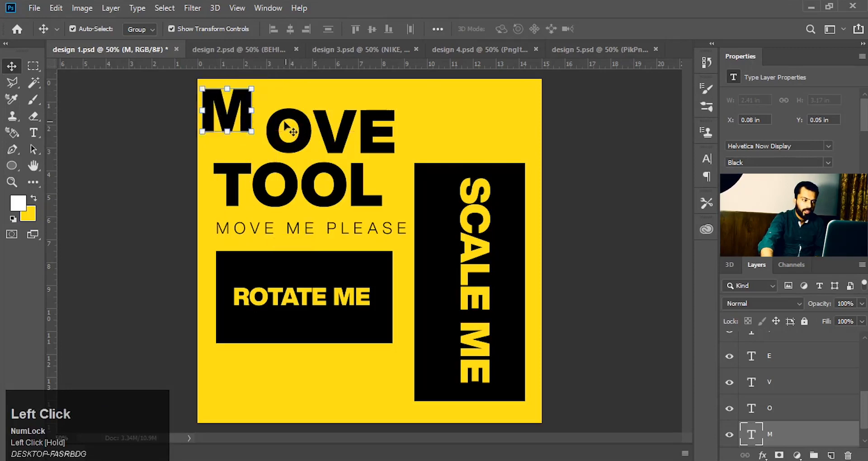
{"action": "left_click_drag", "start_coordinate": [286, 123], "coordinate": [472, 101]}
{"action": "left_click_drag", "start_coordinate": [325, 144], "coordinate": [292, 120]}
{"action": "left_click_drag", "start_coordinate": [361, 138], "coordinate": [380, 130]}
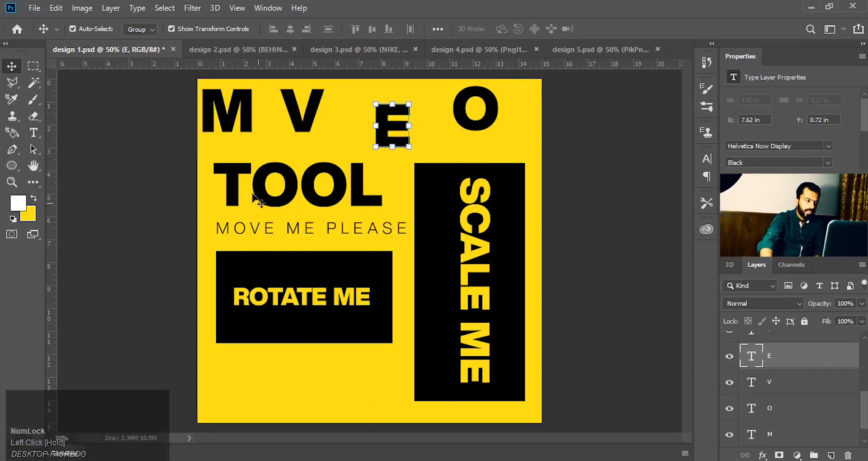
Scatter the letters of TOOL upward below the MOVE letters and nudge the MOVE ME PLEASE text slightly up and right
{"action": "left_click", "coordinate": [234, 185]}
{"action": "left_click_drag", "start_coordinate": [234, 185], "coordinate": [217, 171]}
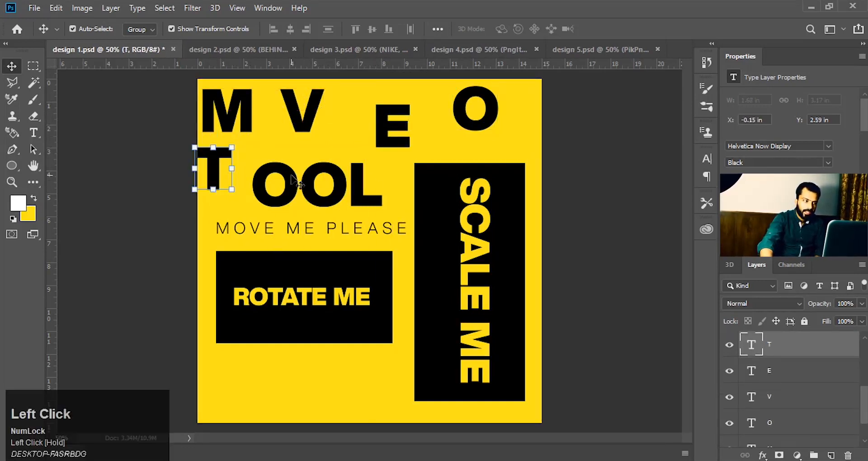
{"action": "left_click", "coordinate": [289, 178]}
{"action": "left_click_drag", "start_coordinate": [289, 178], "coordinate": [267, 153]}
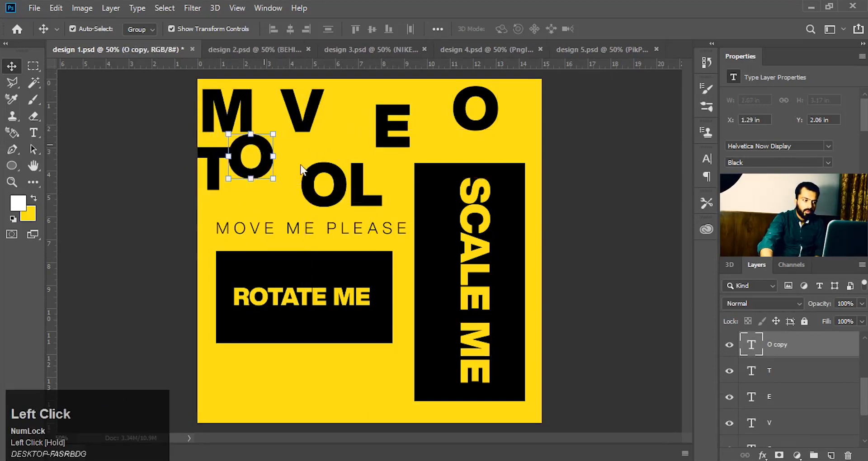
{"action": "left_click_drag", "start_coordinate": [308, 174], "coordinate": [322, 129]}
{"action": "left_click_drag", "start_coordinate": [361, 204], "coordinate": [382, 199]}
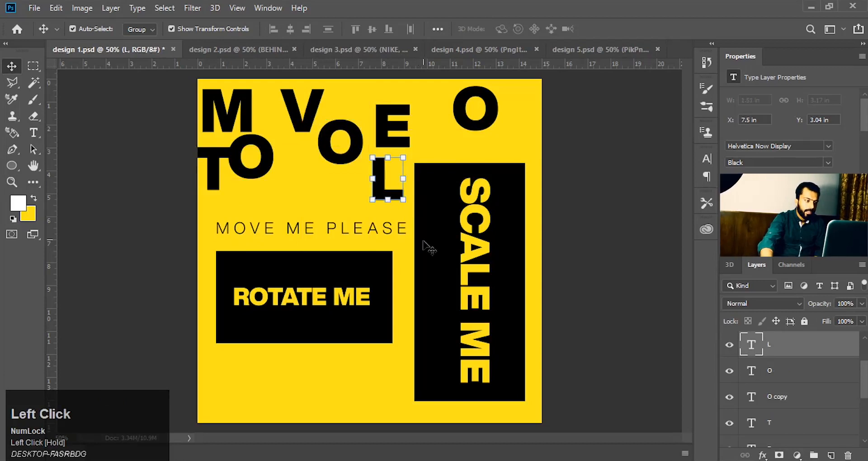
{"action": "left_click", "coordinate": [289, 233]}
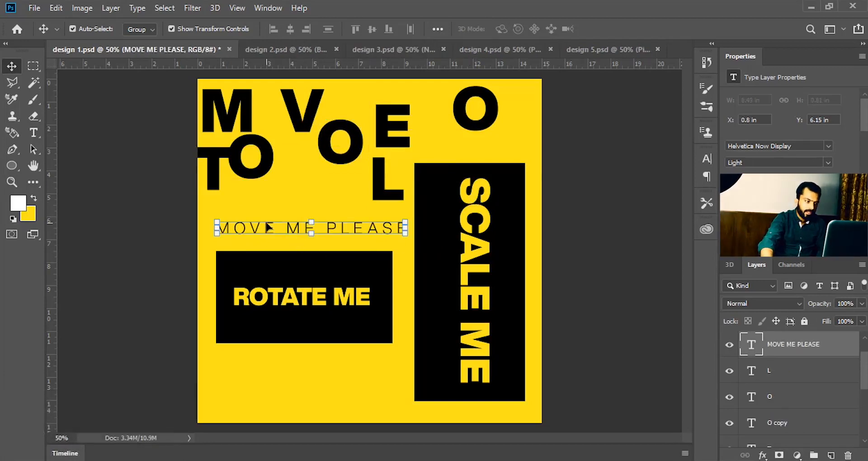
{"action": "mouse_move", "coordinate": [269, 227]}
{"action": "left_mouse_down"}
{"action": "mouse_move", "coordinate": [273, 206]}
{"action": "mouse_move", "coordinate": [299, 194]}
{"action": "mouse_move", "coordinate": [332, 201]}
{"action": "mouse_move", "coordinate": [273, 230]}
{"action": "left_mouse_up"}
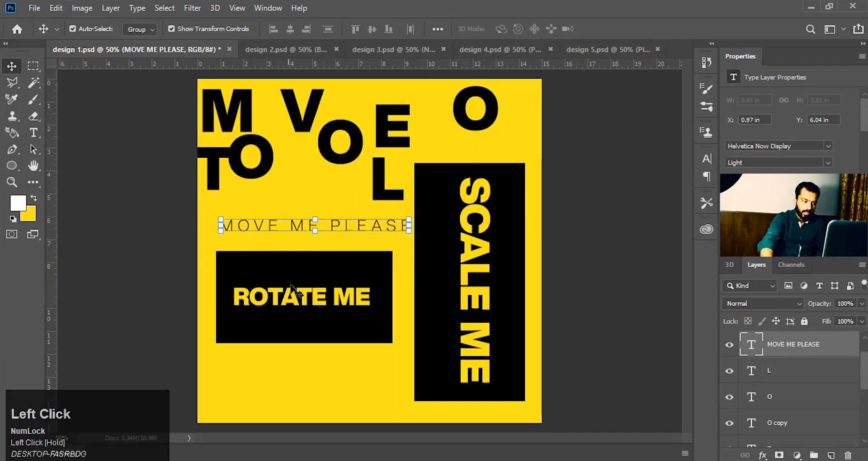
Rotate the ROTATE ME group 90 degrees clockwise about its centre and select the SCALE ME group
{"action": "left_click", "coordinate": [299, 289]}
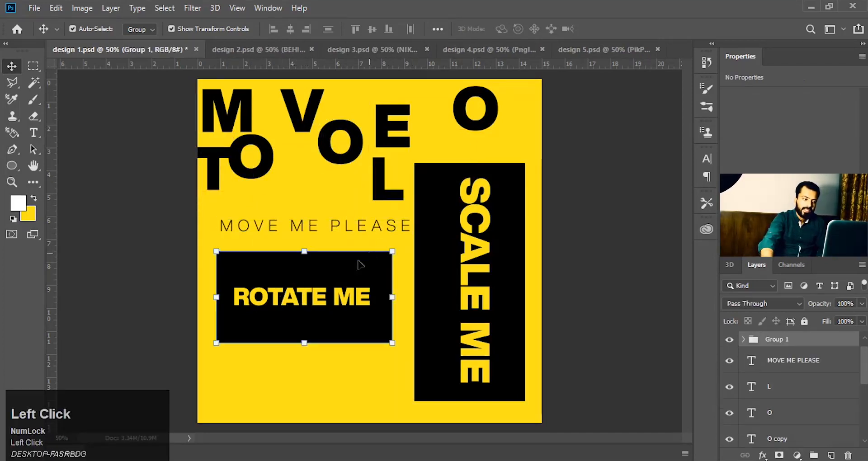
{"action": "left_click", "coordinate": [334, 277]}
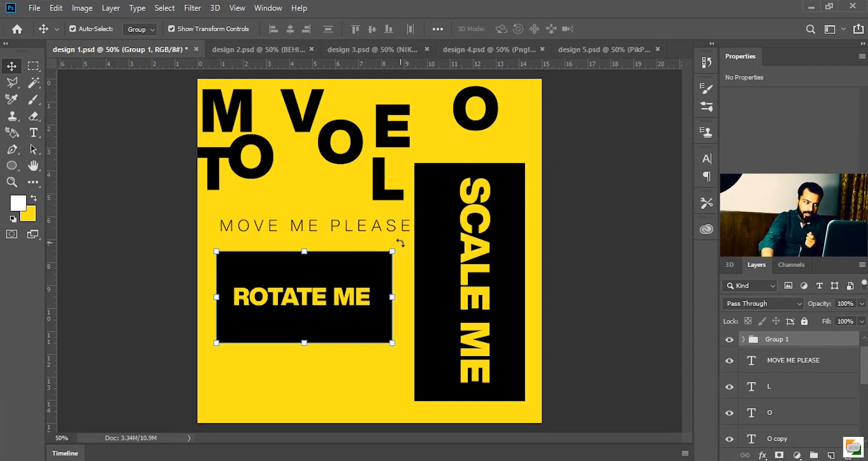
{"action": "mouse_move", "coordinate": [399, 244]}
{"action": "left_mouse_down"}
{"action": "mouse_move", "coordinate": [407, 301]}
{"action": "mouse_move", "coordinate": [398, 348]}
{"action": "mouse_move", "coordinate": [245, 399]}
{"action": "mouse_move", "coordinate": [181, 215]}
{"action": "mouse_move", "coordinate": [330, 189]}
{"action": "mouse_move", "coordinate": [389, 327]}
{"action": "mouse_move", "coordinate": [210, 343]}
{"action": "mouse_move", "coordinate": [334, 226]}
{"action": "mouse_move", "coordinate": [337, 239]}
{"action": "mouse_move", "coordinate": [387, 200]}
{"action": "mouse_move", "coordinate": [400, 234]}
{"action": "mouse_move", "coordinate": [394, 262]}
{"action": "mouse_move", "coordinate": [388, 245]}
{"action": "mouse_move", "coordinate": [394, 256]}
{"action": "left_mouse_up"}
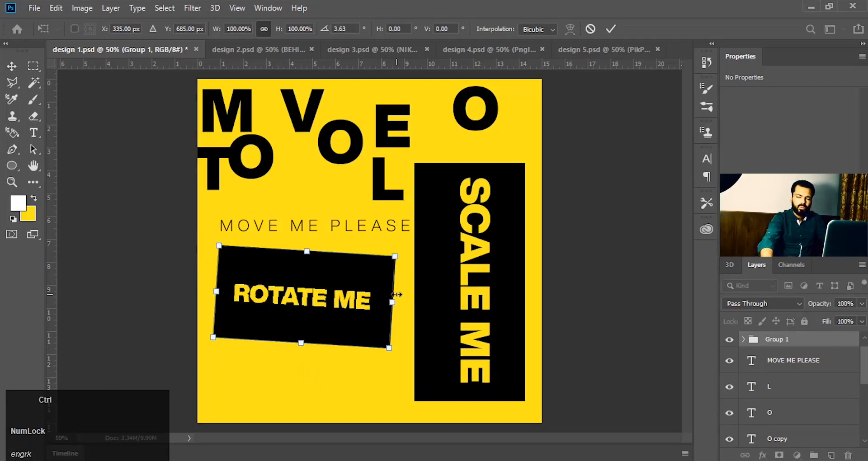
{"action": "key", "text": "ctrl+z"}
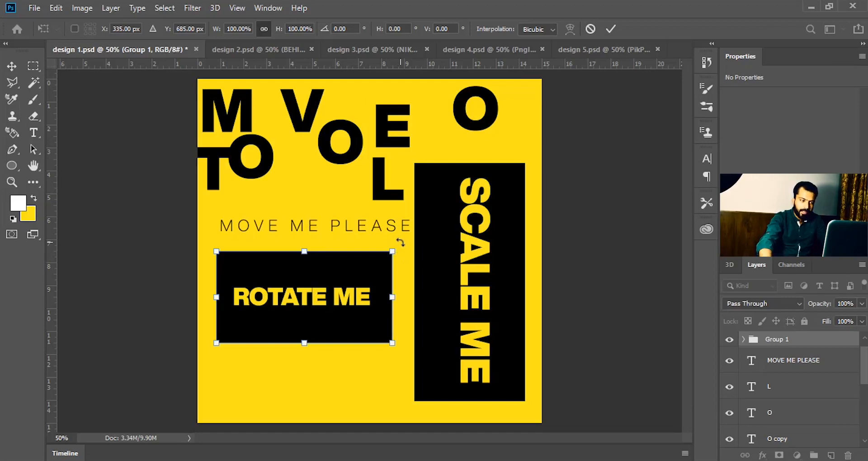
{"action": "key", "text": "shift"}
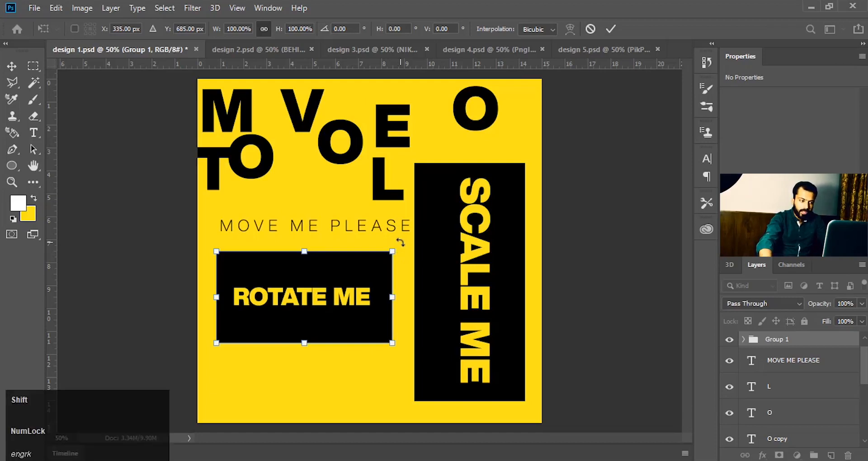
{"action": "left_click_drag", "start_coordinate": [400, 242], "coordinate": [371, 397]}
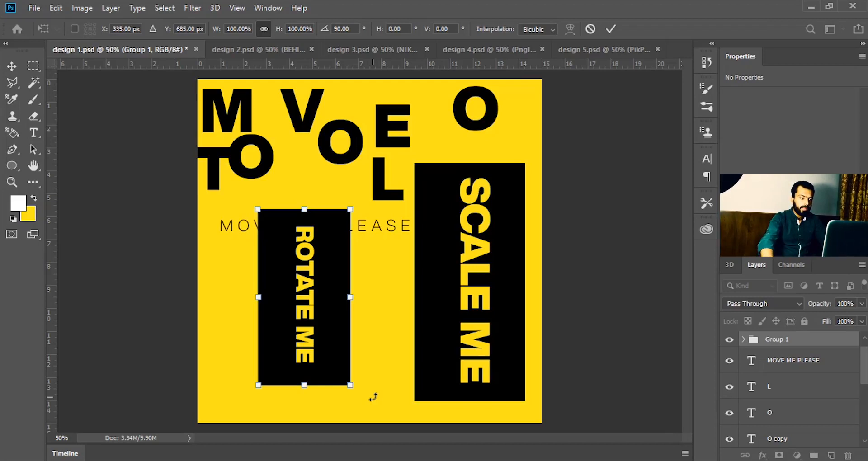
{"action": "left_click", "coordinate": [454, 194]}
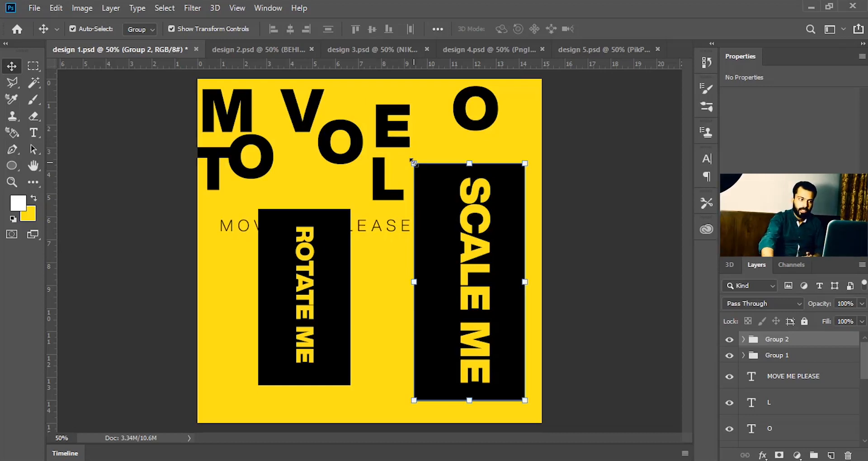
Try enlarging the SCALE ME group proportionally and stretching it freely across the canvas, and undo the scaling
{"action": "left_click_drag", "start_coordinate": [414, 162], "coordinate": [213, 199]}
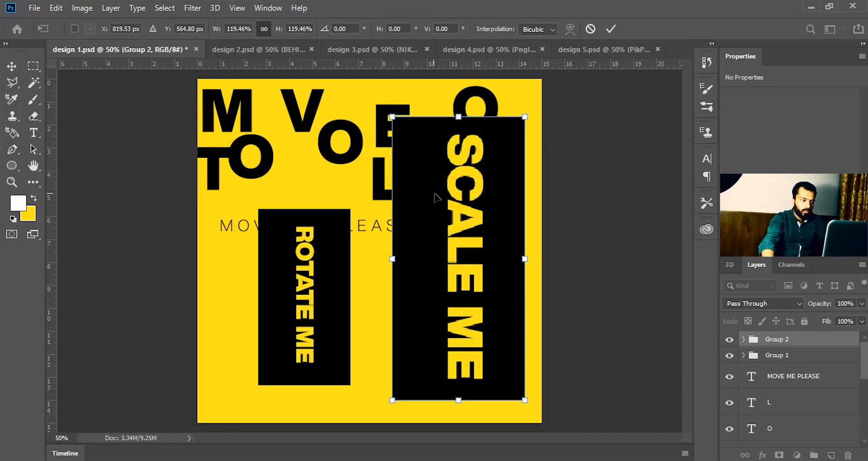
{"action": "key", "text": "shift"}
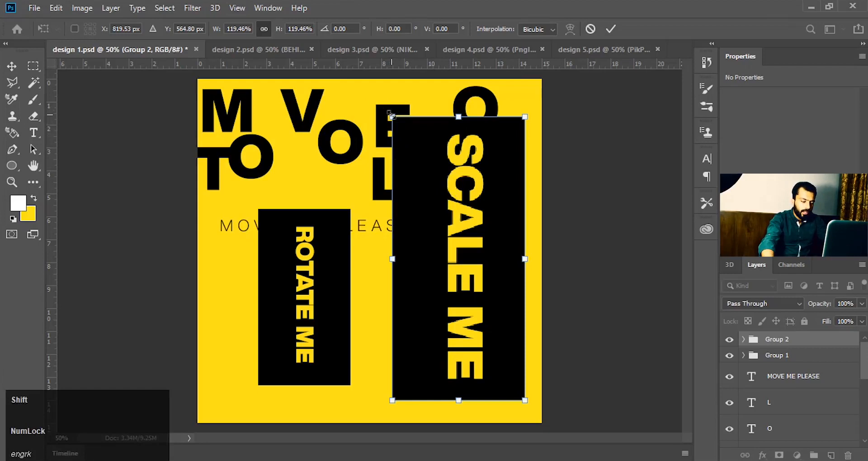
{"action": "left_click_drag", "start_coordinate": [392, 116], "coordinate": [209, 104]}
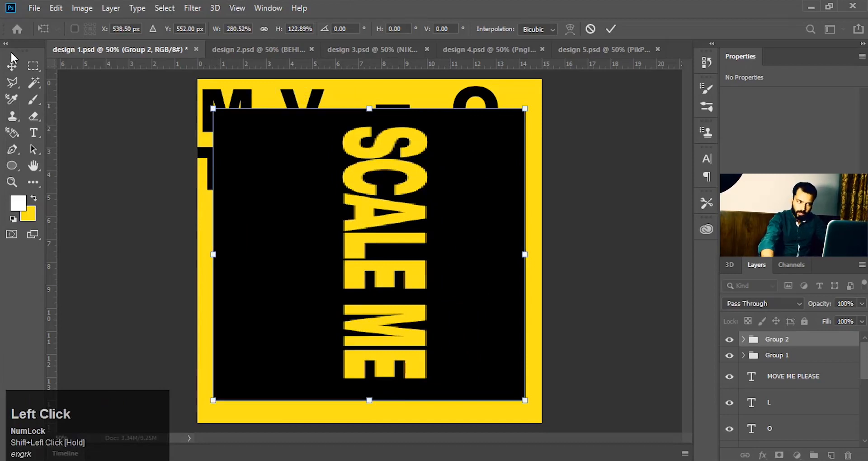
{"action": "left_click", "coordinate": [12, 66]}
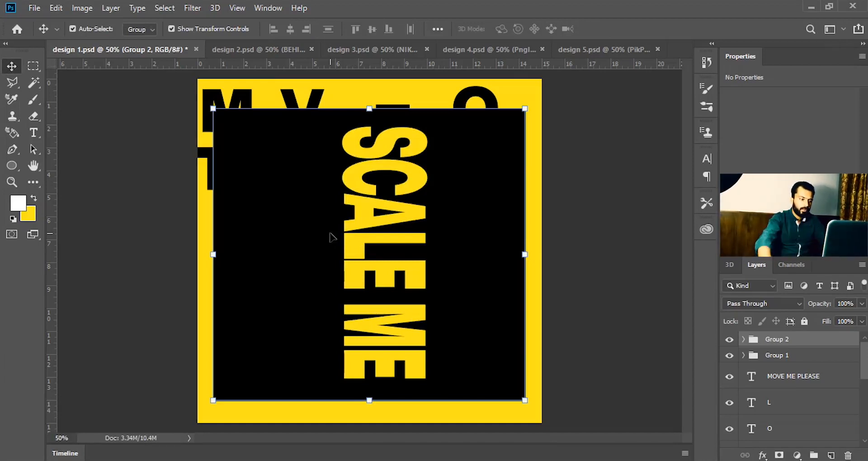
{"action": "key", "text": "ctrl+z"}
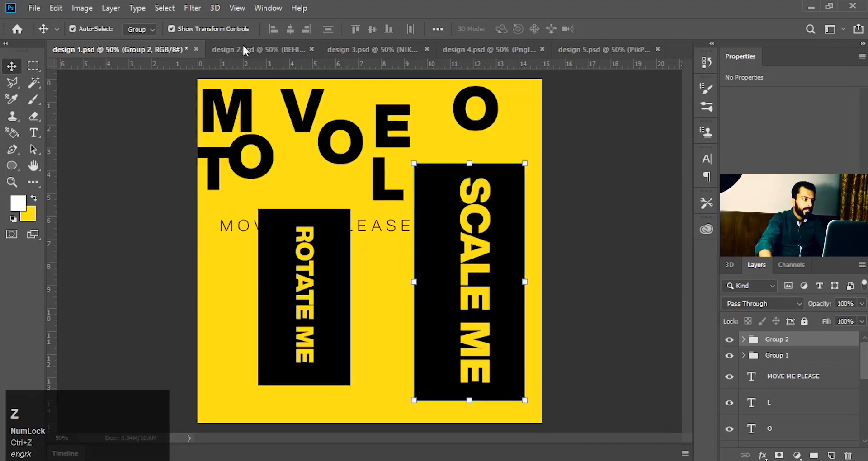
Switch to design 2 and inspect its lower layers, hiding and showing the Background and selecting I AM LAYER 1
{"action": "left_click", "coordinate": [237, 49]}
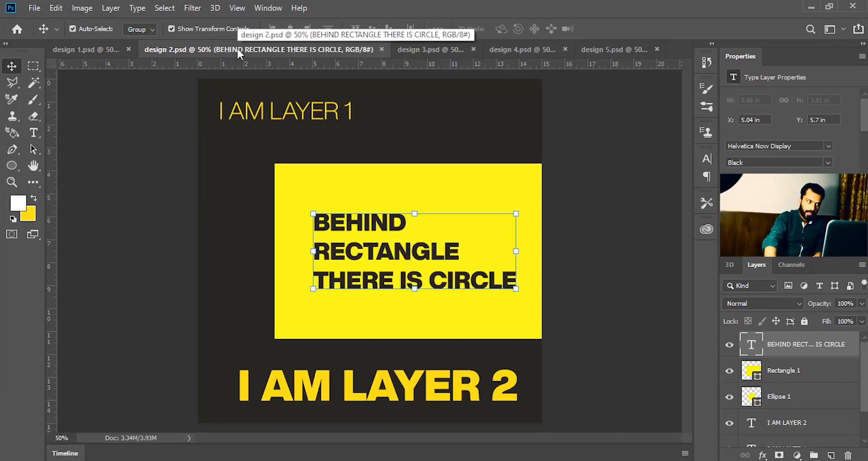
{"action": "left_click", "coordinate": [273, 116]}
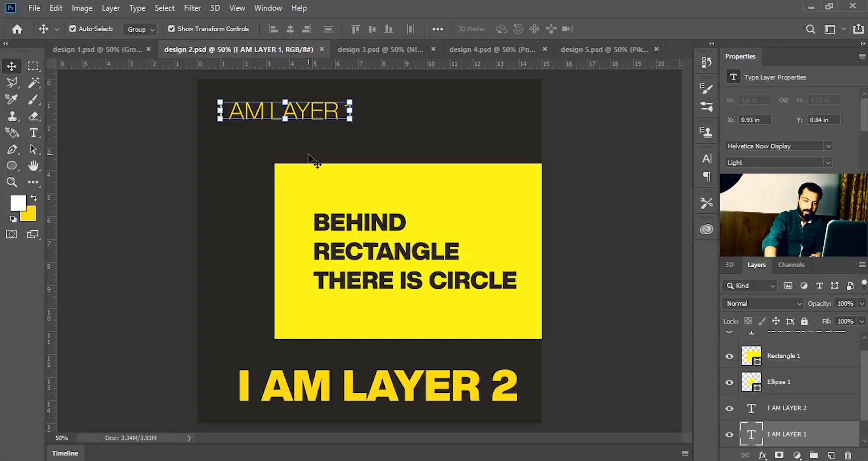
{"action": "scroll", "coordinate": [866, 410], "scroll_direction": "down", "scroll_amount": 1}
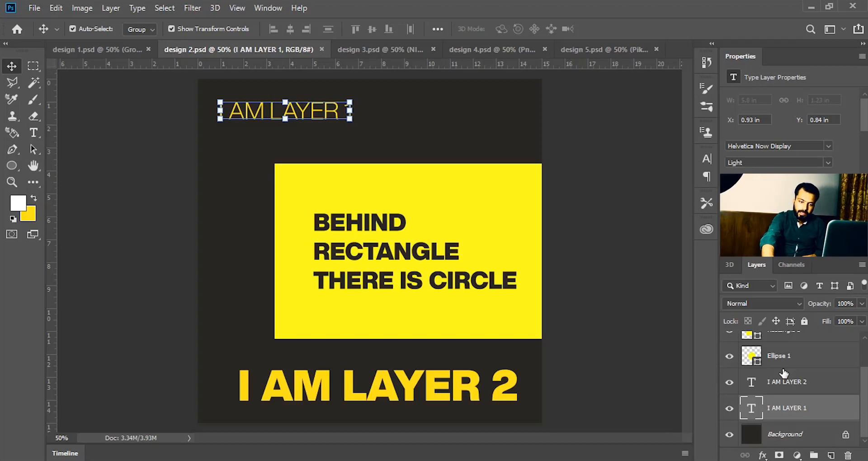
{"action": "left_click", "coordinate": [790, 433]}
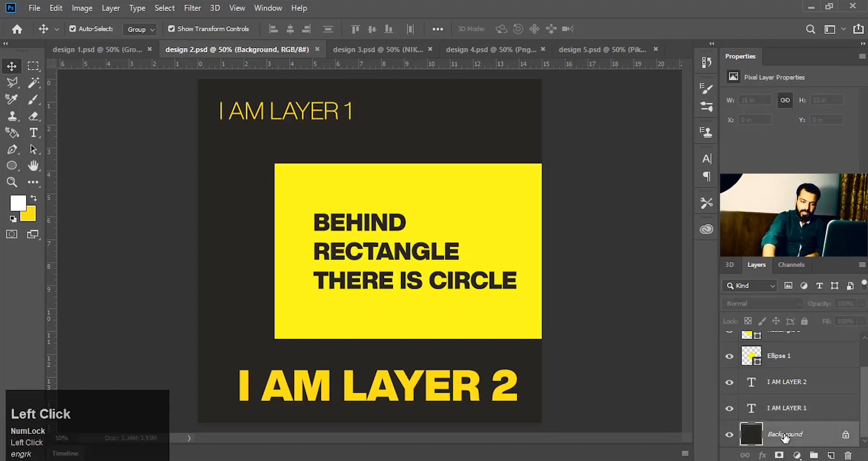
{"action": "left_click", "coordinate": [729, 435]}
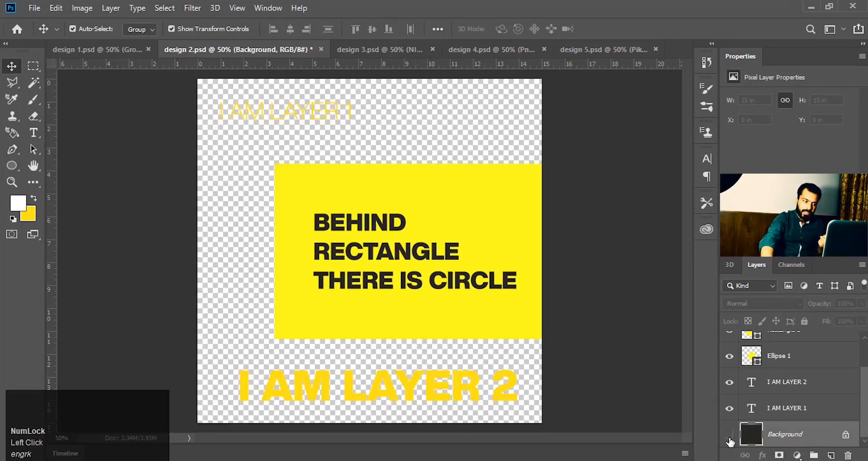
{"action": "left_click", "coordinate": [729, 435]}
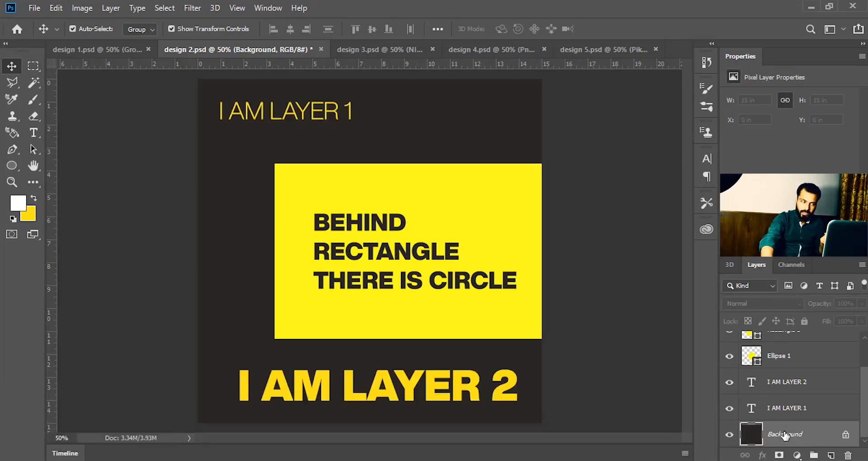
{"action": "left_click", "coordinate": [785, 409]}
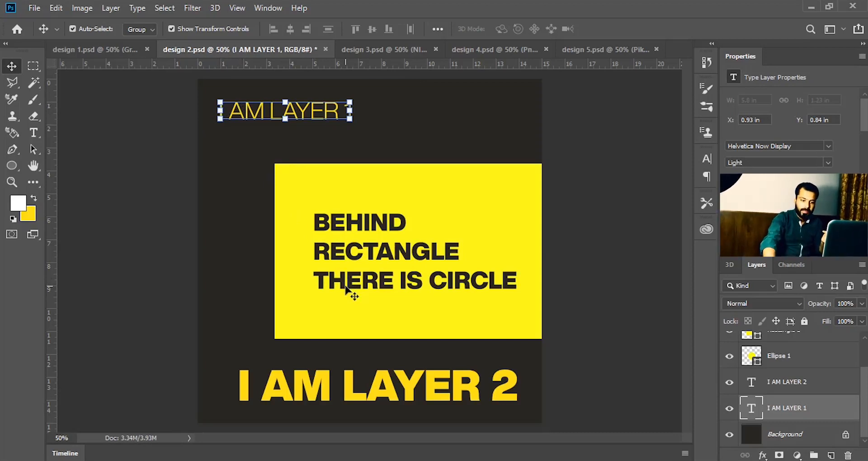
Recolour the I AM LAYER 2 text red and return to the Move tool
{"action": "left_click", "coordinate": [776, 381]}
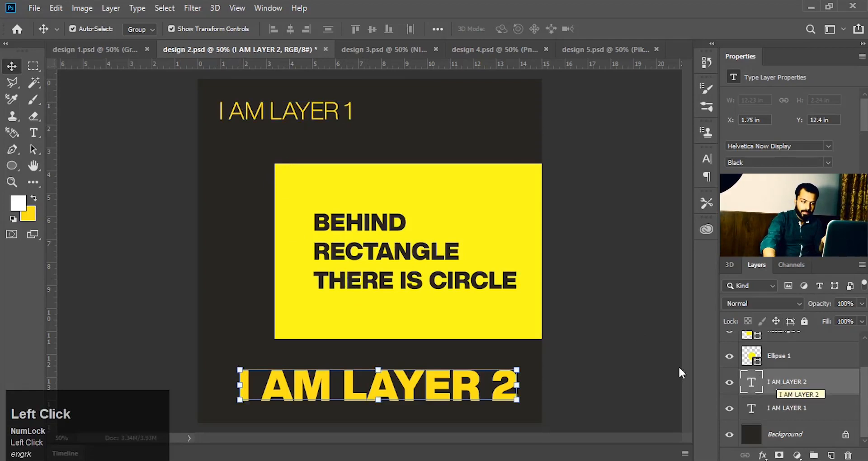
{"action": "double_click", "coordinate": [421, 390]}
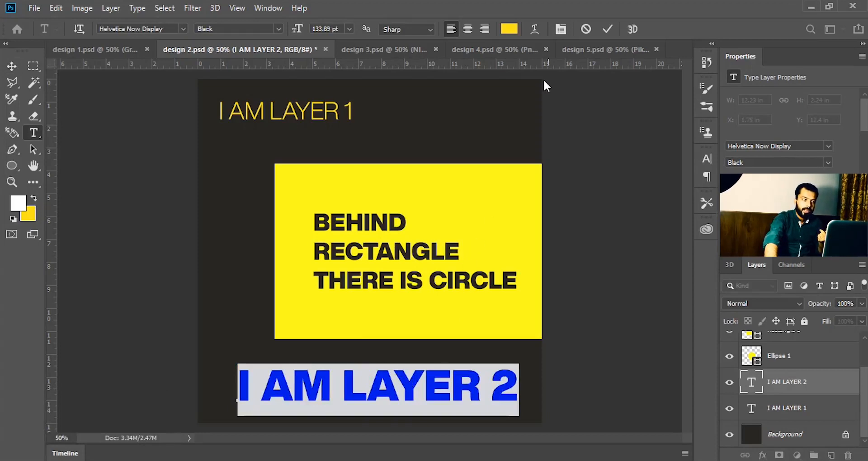
{"action": "left_click", "coordinate": [507, 29]}
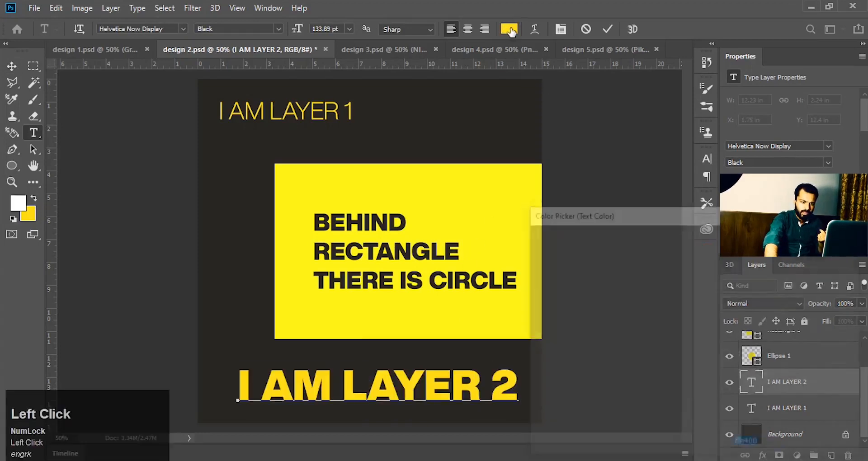
{"action": "left_click_drag", "start_coordinate": [711, 282], "coordinate": [711, 242]}
{"action": "left_click", "coordinate": [682, 254]}
{"action": "left_click", "coordinate": [820, 240]}
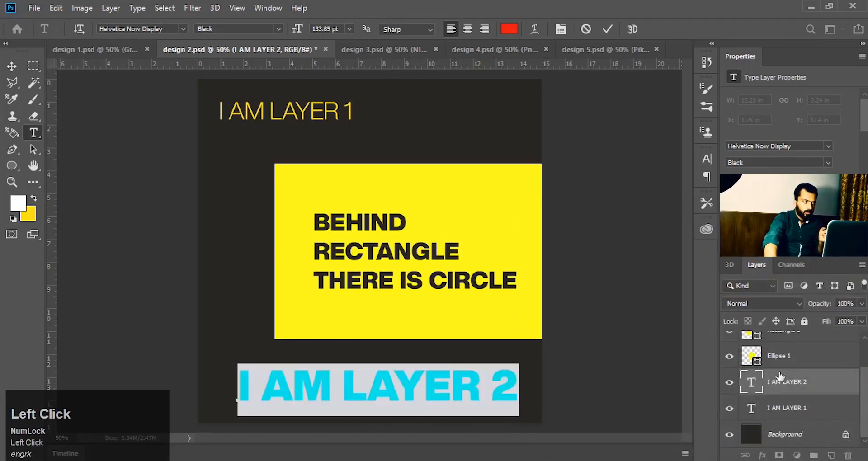
{"action": "left_click", "coordinate": [9, 69]}
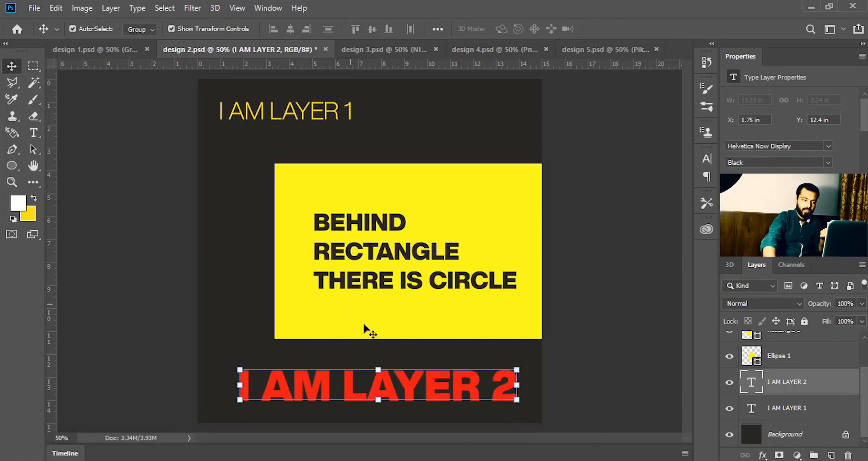
Try moving the I AM LAYER 2 text up over I AM LAYER 1, and undo the move and the recolouring
{"action": "left_click_drag", "start_coordinate": [391, 395], "coordinate": [379, 137]}
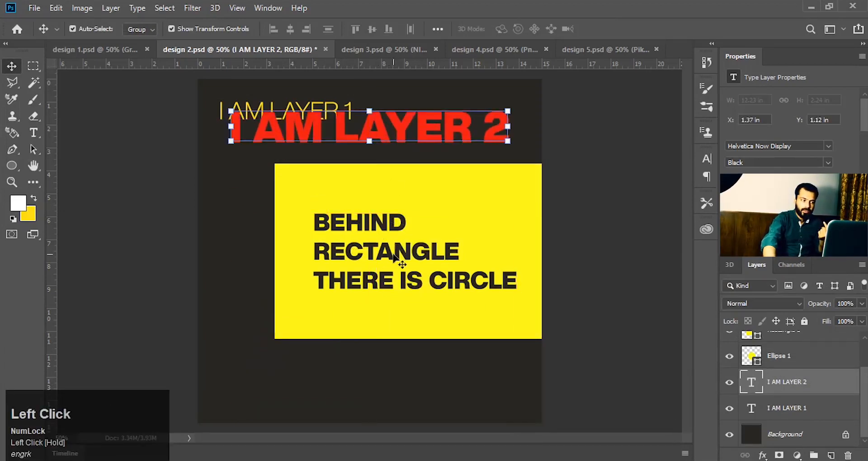
{"action": "left_click", "coordinate": [97, 159]}
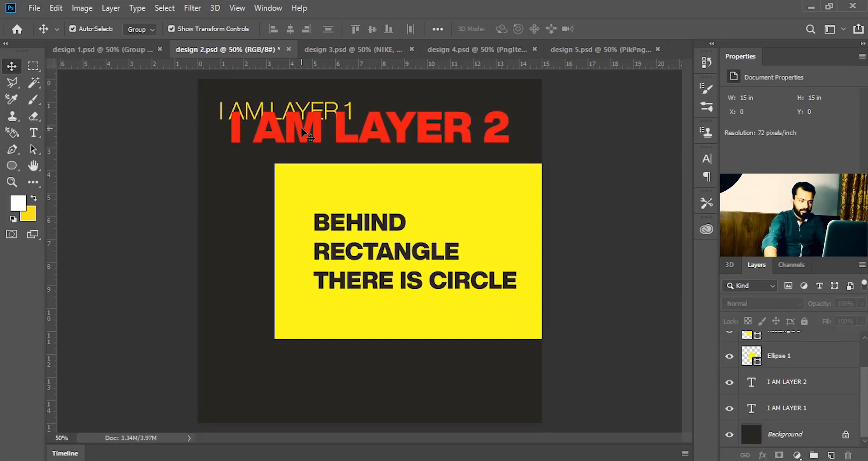
{"action": "key", "text": "ctrl+z"}
{"action": "key", "text": "ctrl+z"}
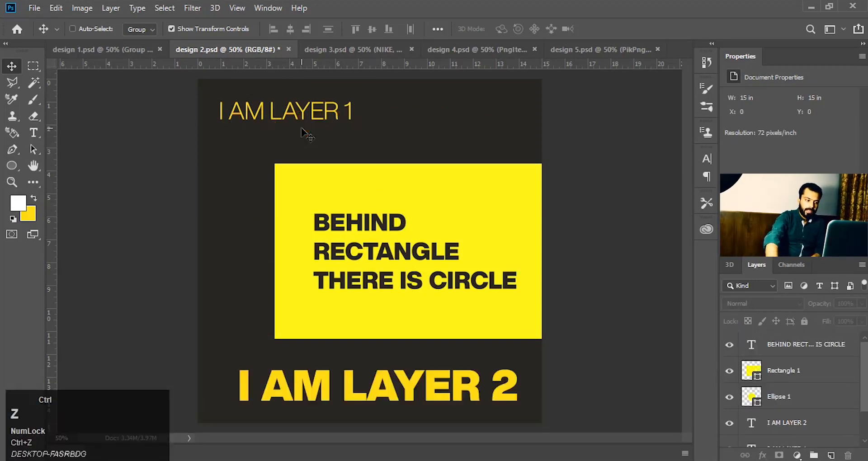
Hide the Rectangle 1 layer to look at the circle behind it, and show the rectangle again
{"action": "left_click", "coordinate": [418, 213]}
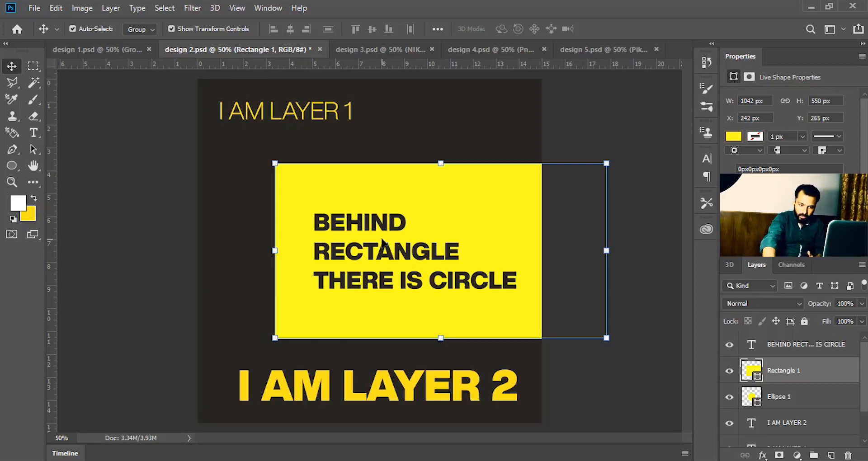
{"action": "left_click", "coordinate": [804, 408]}
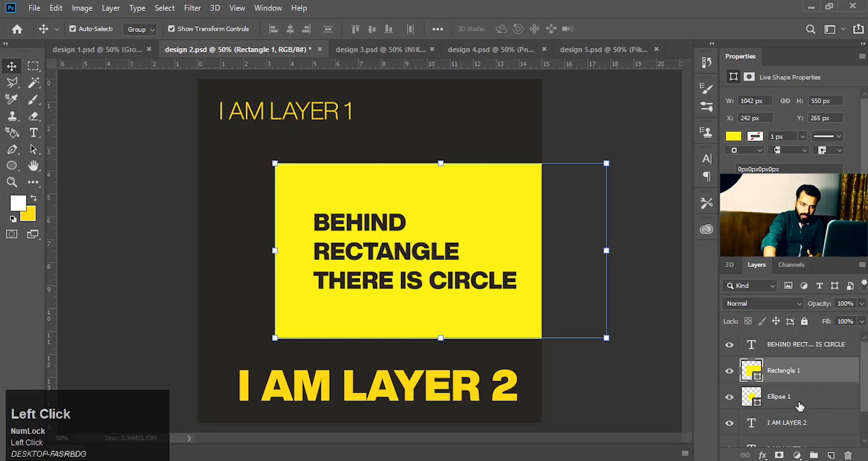
{"action": "left_click", "coordinate": [784, 370]}
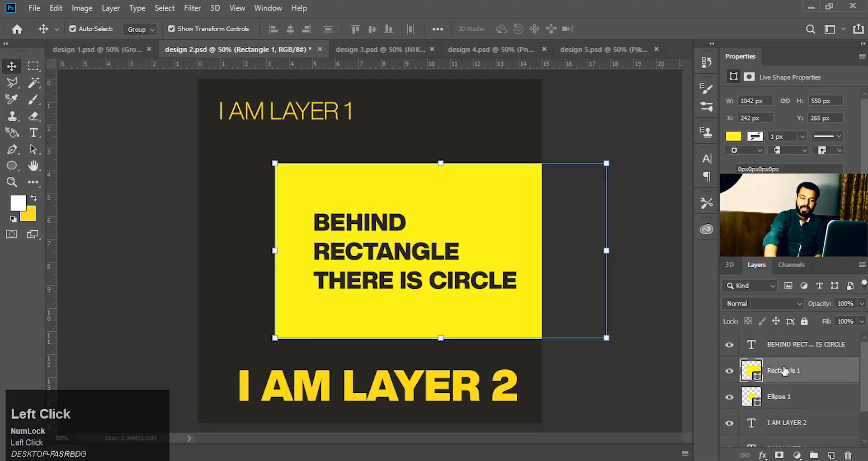
{"action": "left_click", "coordinate": [729, 372]}
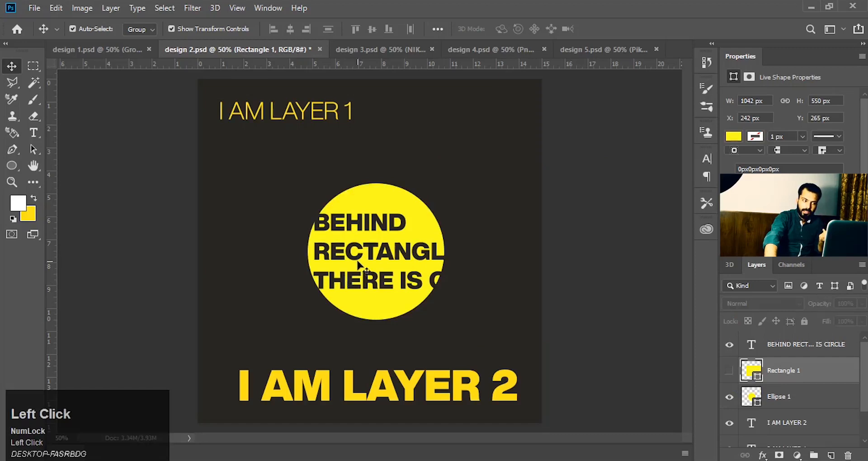
{"action": "left_click", "coordinate": [351, 257]}
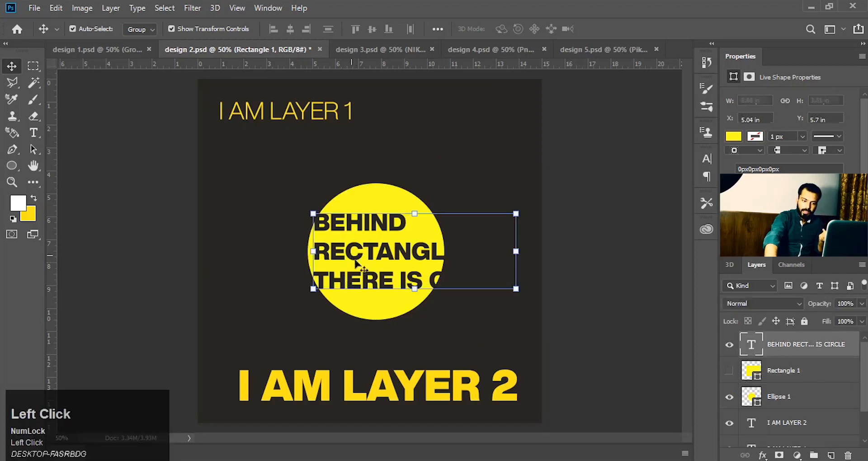
{"action": "left_click", "coordinate": [729, 372]}
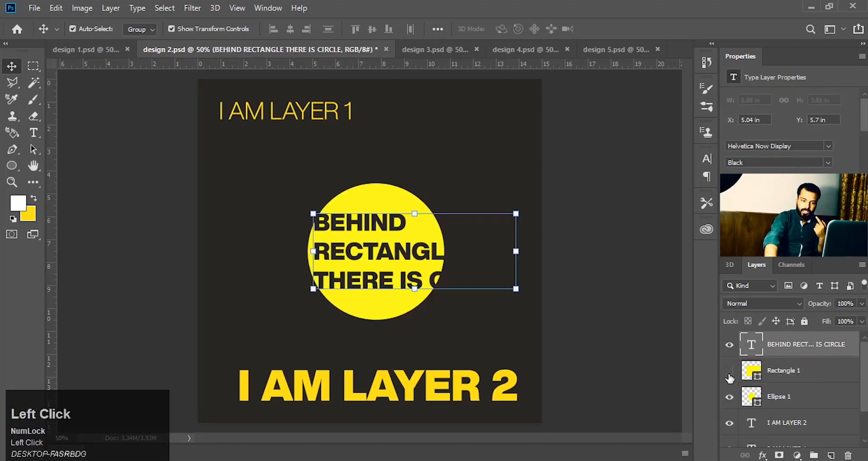
{"action": "left_click", "coordinate": [729, 373]}
{"action": "scroll", "coordinate": [797, 350], "scroll_direction": "up", "scroll_amount": 1}
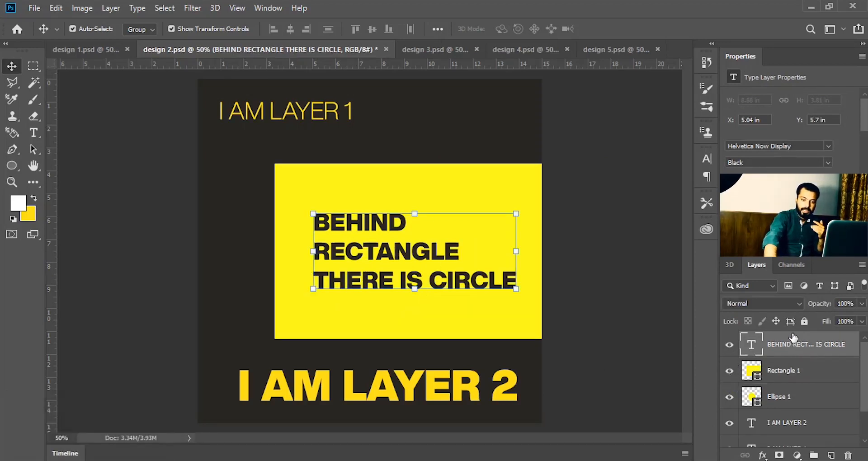
Lower the opacity of the Rectangle 1 layer to 66% and restore it to 100%
{"action": "left_click", "coordinate": [773, 374]}
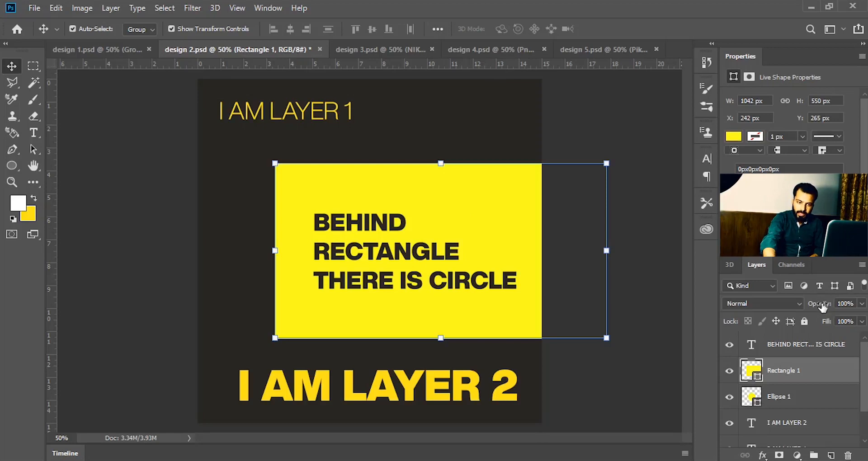
{"action": "left_click_drag", "start_coordinate": [822, 308], "coordinate": [820, 309]}
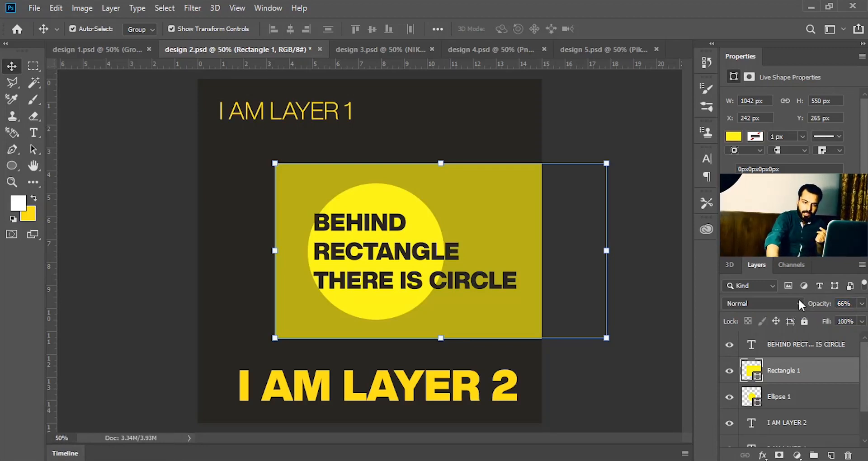
{"action": "left_click", "coordinate": [840, 300]}
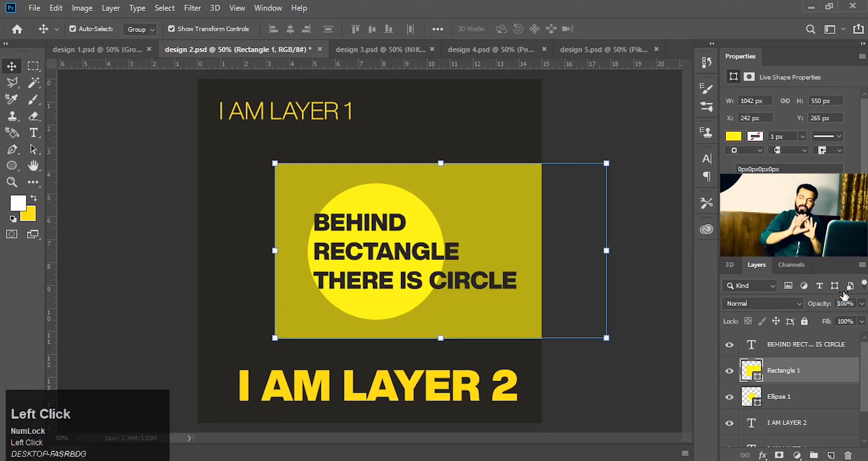
{"action": "left_click_drag", "start_coordinate": [841, 298], "coordinate": [867, 303]}
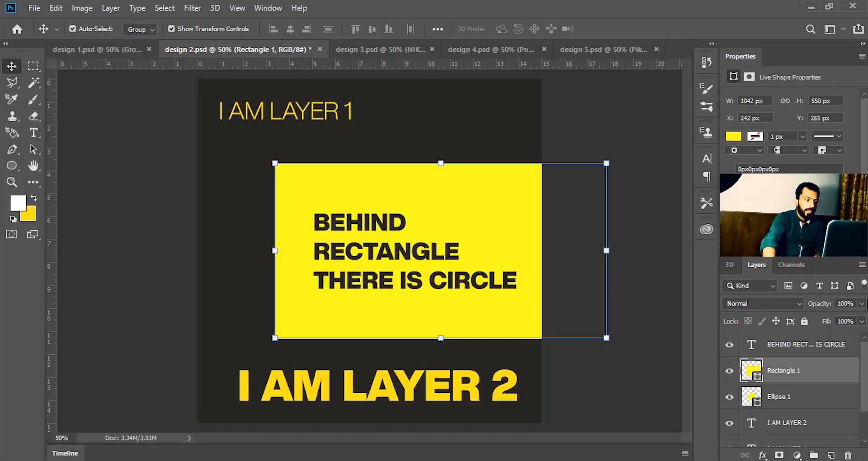
Switch to design 3 and move the NIKE text into the upper-left corner of the canvas
{"action": "left_click", "coordinate": [370, 47]}
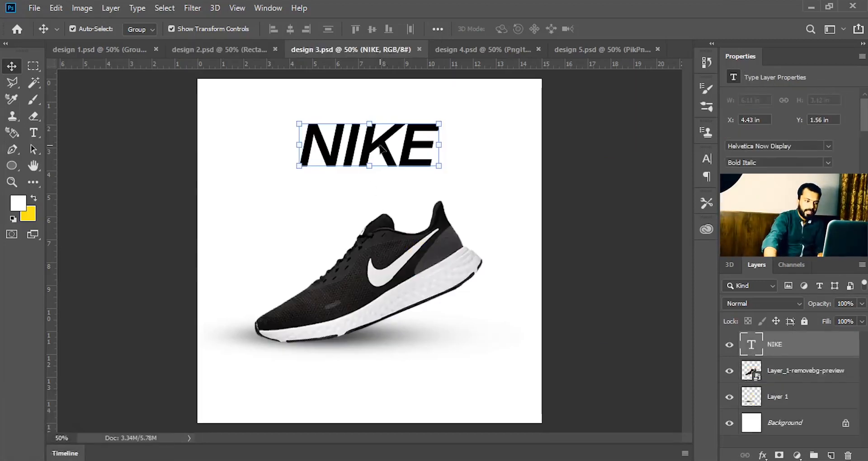
{"action": "left_click", "coordinate": [371, 257]}
{"action": "left_click", "coordinate": [786, 396]}
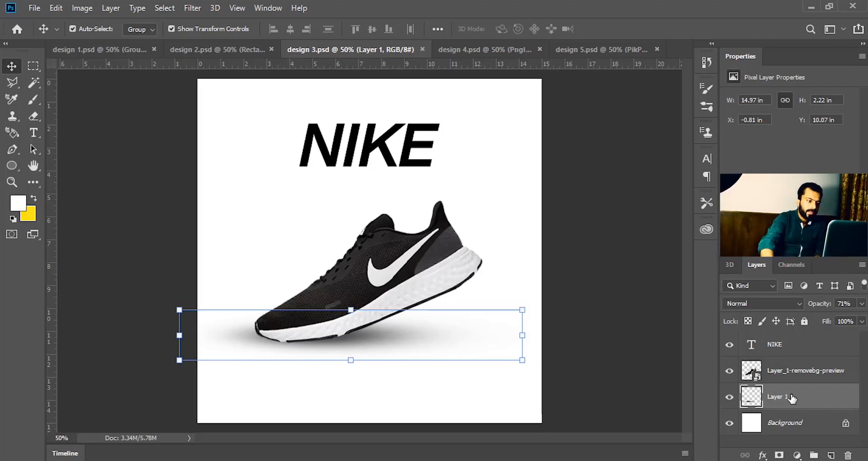
{"action": "left_click", "coordinate": [380, 155]}
{"action": "left_click_drag", "start_coordinate": [373, 149], "coordinate": [278, 111]}
Move the shoe to the upper right of the canvas and its shadow down to the canvas's bottom edge
{"action": "left_click", "coordinate": [386, 261]}
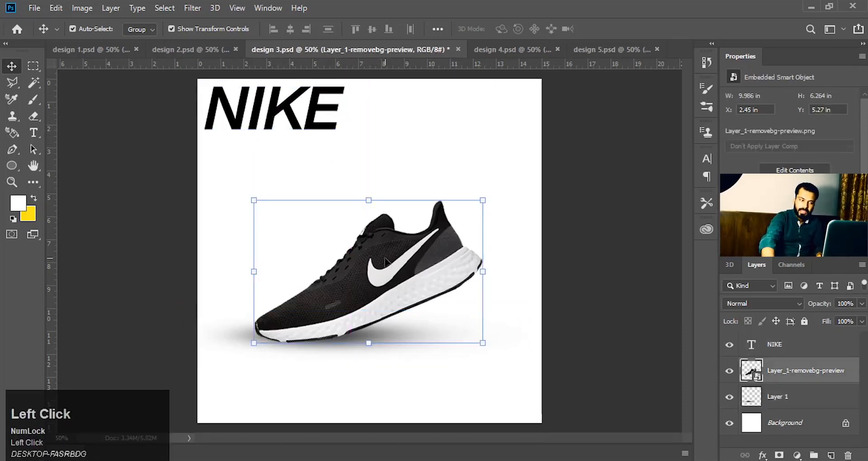
{"action": "left_click_drag", "start_coordinate": [379, 270], "coordinate": [413, 180]}
{"action": "left_click_drag", "start_coordinate": [331, 341], "coordinate": [334, 401]}
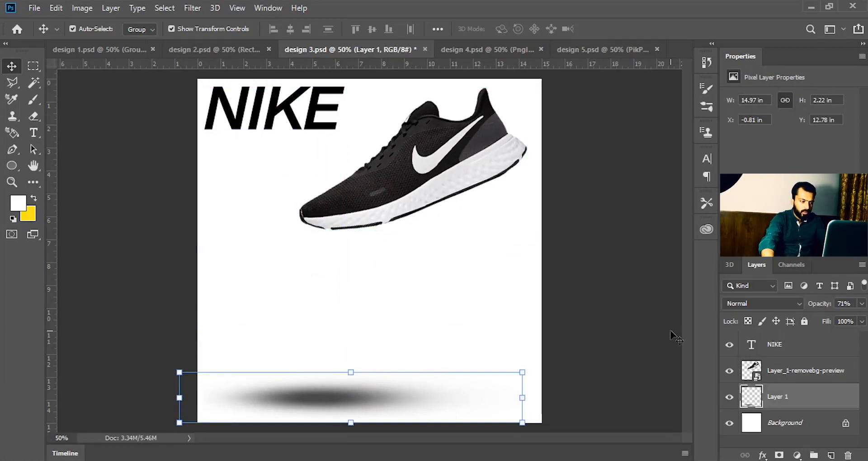
Undo the last moves of the shoe and its shadow, and try the shadow layer's opacity at 100% and 68%
{"action": "key", "text": "ctrl+z"}
{"action": "key", "text": "ctrl+z"}
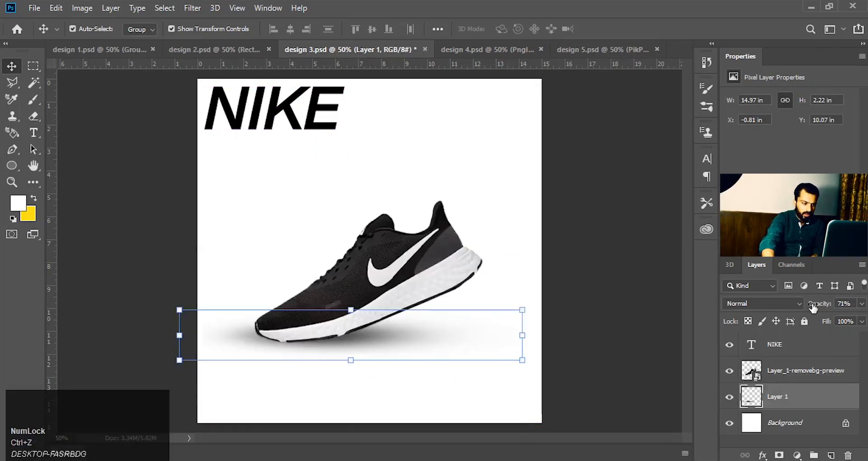
{"action": "left_click_drag", "start_coordinate": [812, 308], "coordinate": [827, 308]}
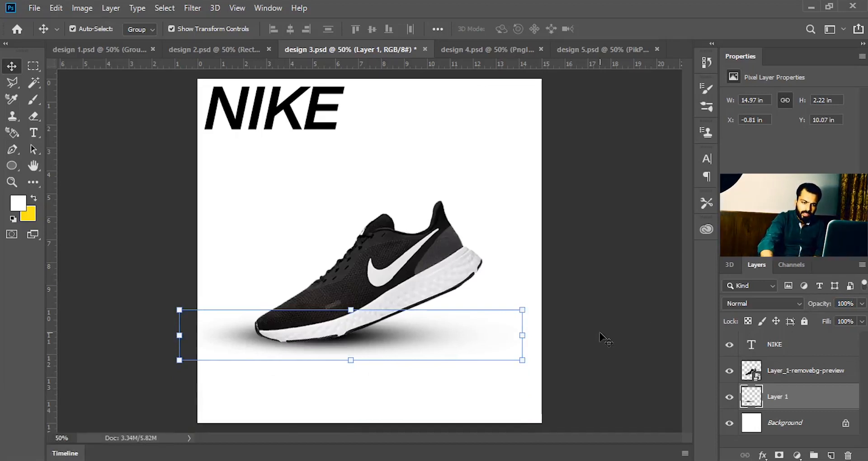
{"action": "left_click_drag", "start_coordinate": [814, 308], "coordinate": [793, 303]}
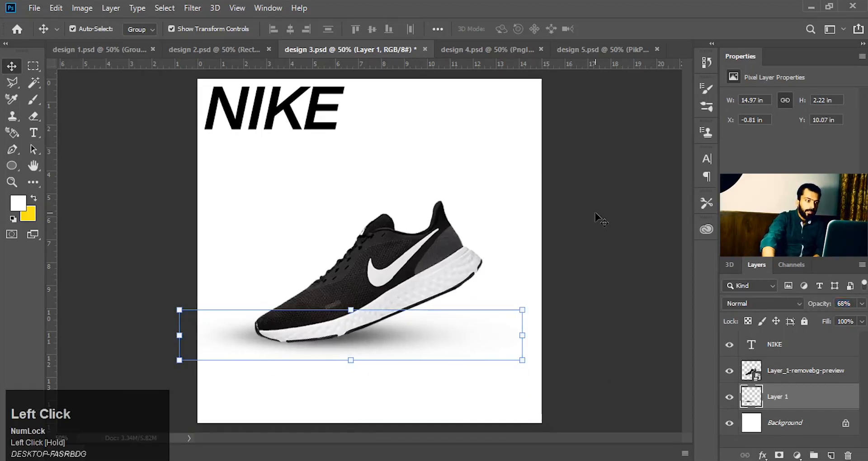
Switch to design 4 and move the BURGER text toward the upper-left corner of the canvas
{"action": "left_click", "coordinate": [492, 50]}
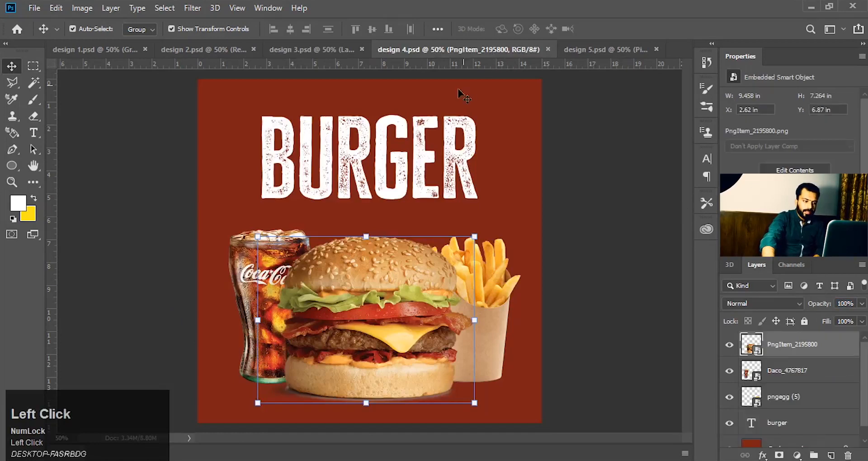
{"action": "left_click", "coordinate": [607, 187]}
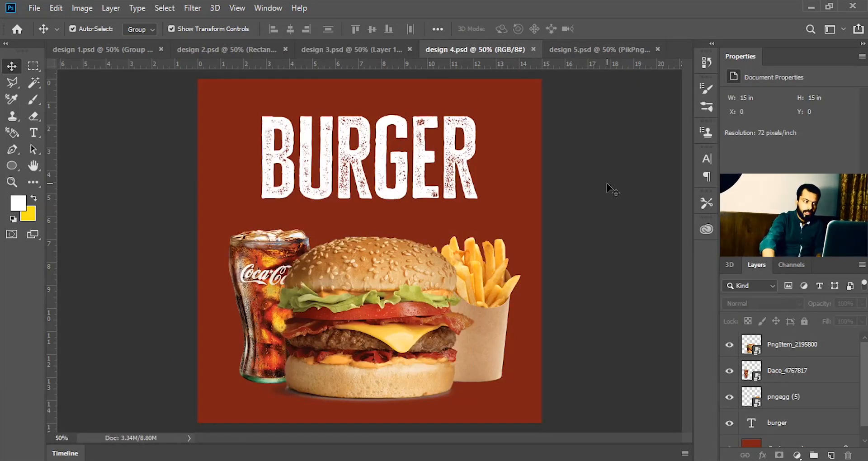
{"action": "left_click", "coordinate": [333, 149]}
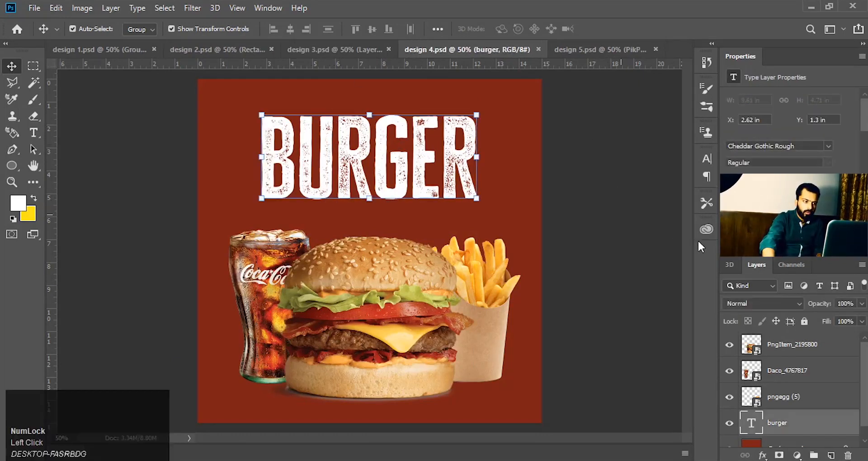
{"action": "left_click_drag", "start_coordinate": [400, 176], "coordinate": [282, 110]}
Spread out the food images, moving the cola glass up and left, the burger to the lower left and the fries upward
{"action": "left_click", "coordinate": [261, 279]}
{"action": "left_click_drag", "start_coordinate": [262, 279], "coordinate": [190, 183]}
{"action": "left_click_drag", "start_coordinate": [323, 323], "coordinate": [244, 395]}
{"action": "left_click_drag", "start_coordinate": [454, 323], "coordinate": [454, 107]}
Switch to design 5 and move the motorcycle to the canvas's upper left and the jeep toward its lower-right corner
{"action": "left_click", "coordinate": [594, 45]}
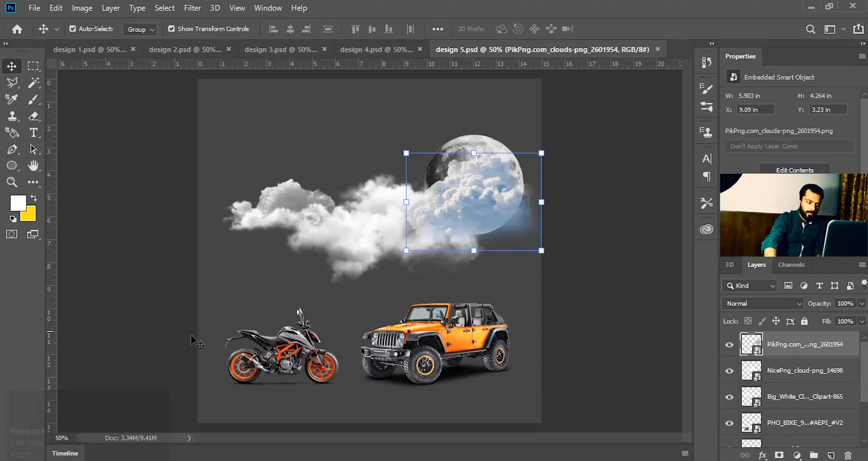
{"action": "left_click", "coordinate": [284, 348]}
{"action": "left_click_drag", "start_coordinate": [290, 341], "coordinate": [289, 122]}
{"action": "left_click", "coordinate": [471, 349]}
{"action": "left_click_drag", "start_coordinate": [471, 349], "coordinate": [500, 363]}
Separate the clouds and the moon, with the blue cloud mid-canvas, the two white clouds to its left and below, and the moon at the upper right
{"action": "left_click", "coordinate": [274, 205]}
{"action": "left_click_drag", "start_coordinate": [274, 205], "coordinate": [313, 302]}
{"action": "left_click_drag", "start_coordinate": [446, 218], "coordinate": [332, 173]}
{"action": "left_click_drag", "start_coordinate": [482, 192], "coordinate": [531, 90]}
{"action": "left_click_drag", "start_coordinate": [339, 188], "coordinate": [359, 259]}
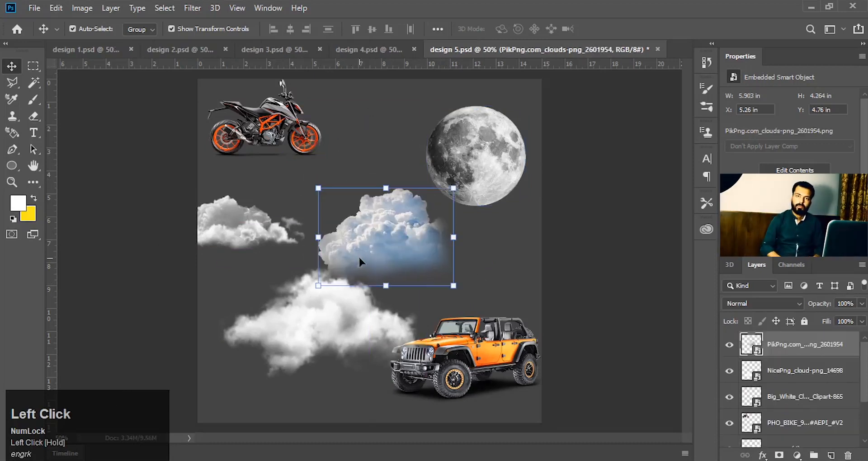